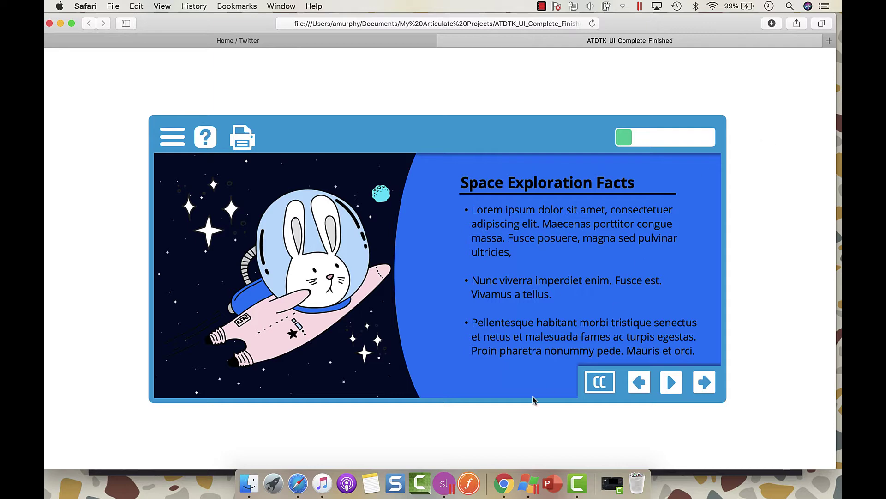
- Bring the ATDTK_UI_Complete Storyline project forward from the Dock after reviewing the course
{"action": "left_click", "coordinate": [441, 488]}
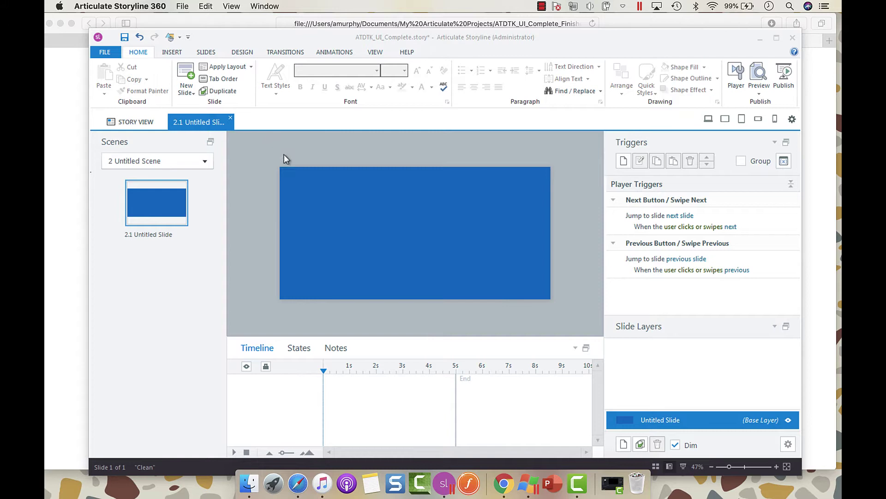
- Insert the rounded-square icon from a 'pause button' icon search onto the blue slide
{"action": "left_click", "coordinate": [172, 52]}
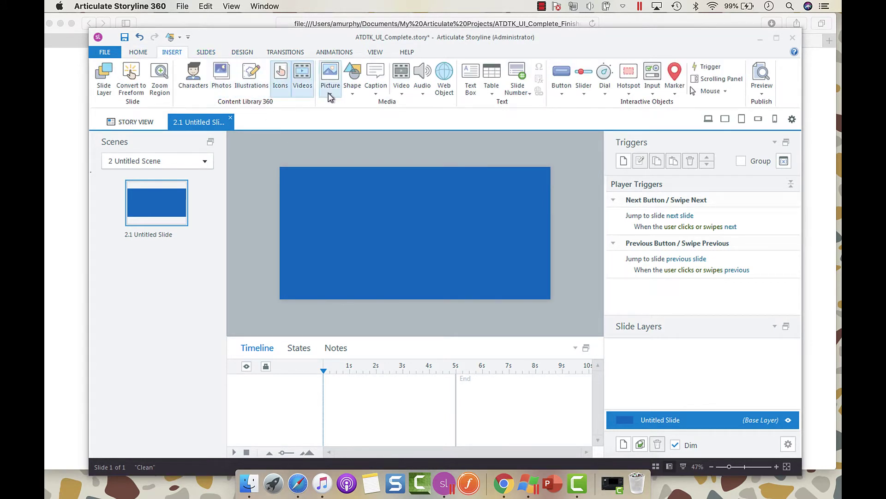
{"action": "left_click", "coordinate": [286, 77]}
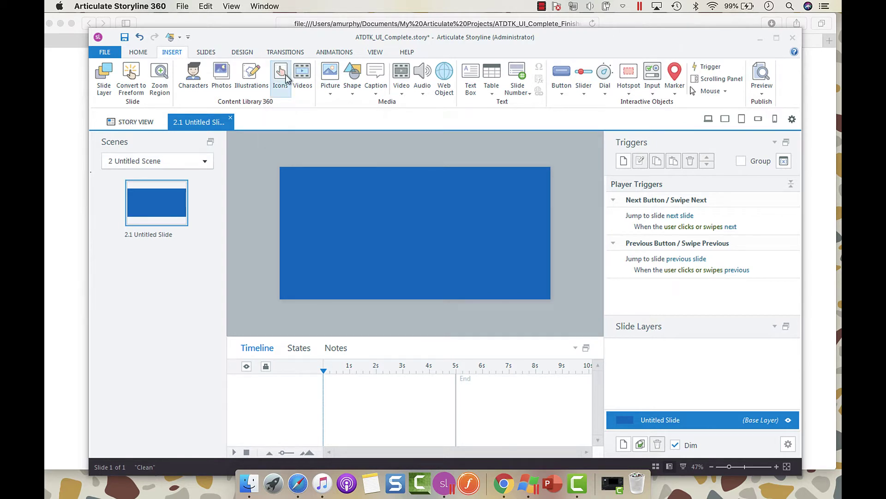
{"action": "left_click", "coordinate": [245, 87]}
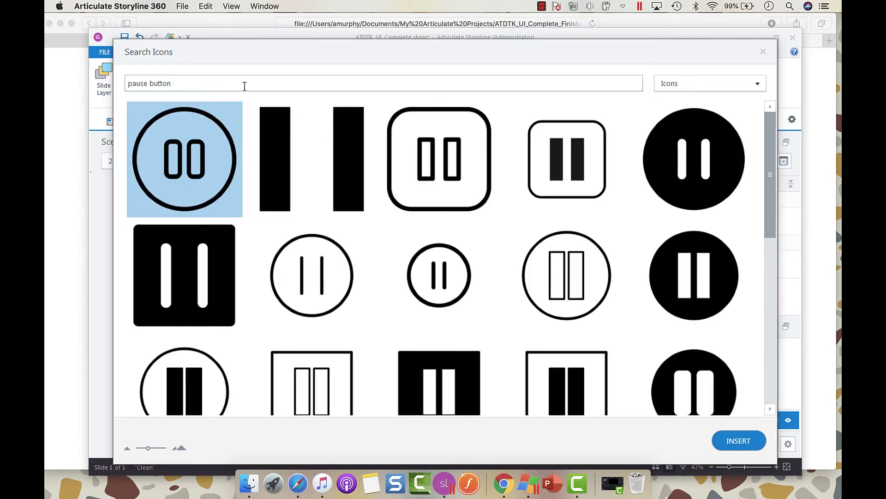
{"action": "double_click", "coordinate": [445, 186]}
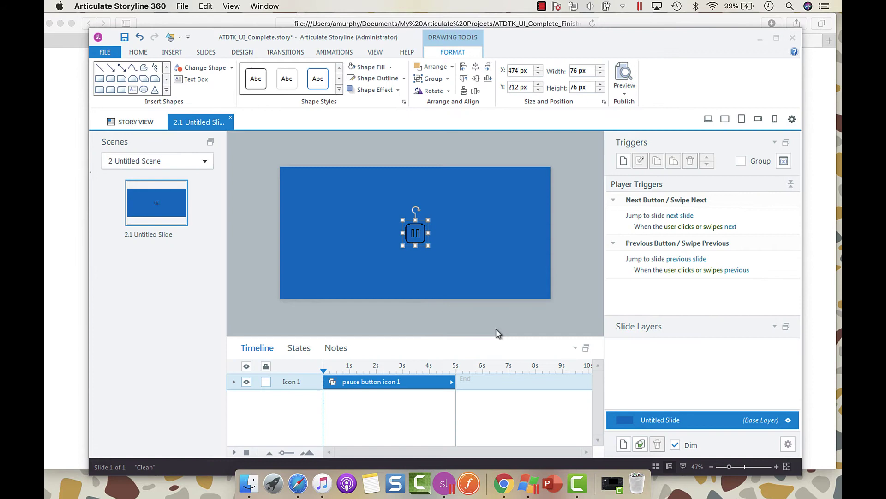
- Enlarge the trial pause icon to 320 × 256 px, move it up, inspect its freeform parts, then delete it
{"action": "left_click_drag", "start_coordinate": [428, 246], "coordinate": [494, 294]}
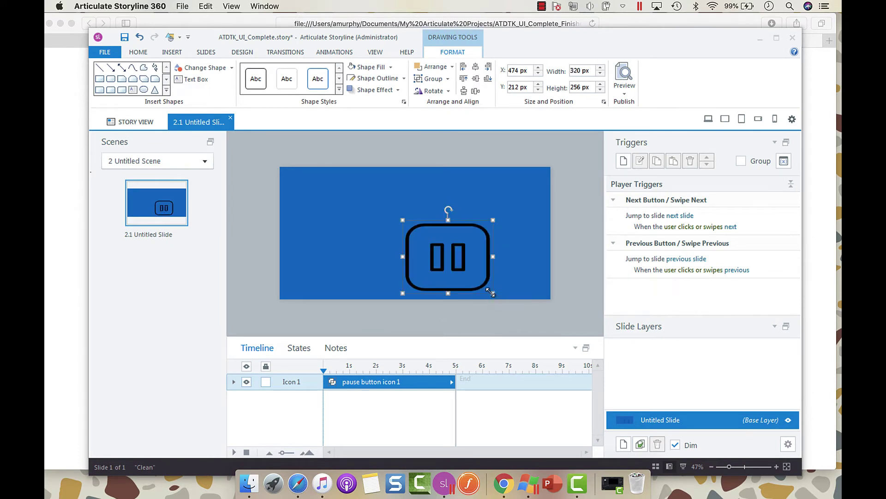
{"action": "left_click_drag", "start_coordinate": [455, 223], "coordinate": [416, 191]}
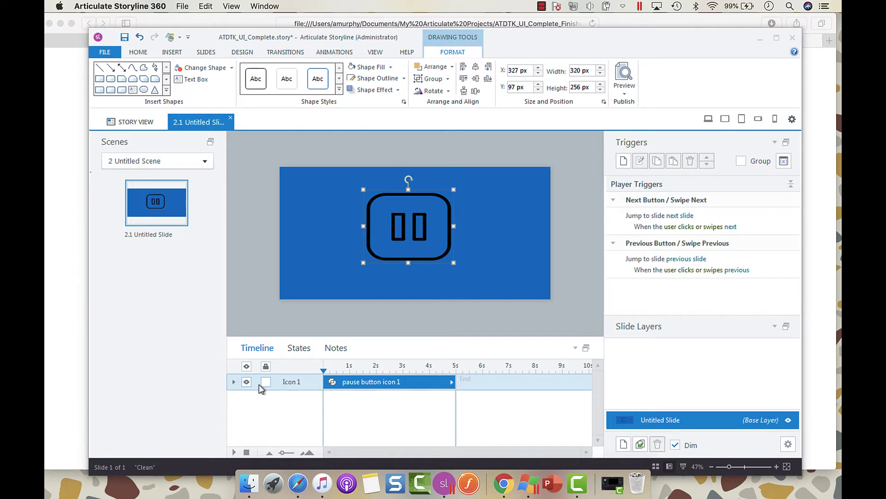
{"action": "left_click", "coordinate": [233, 382]}
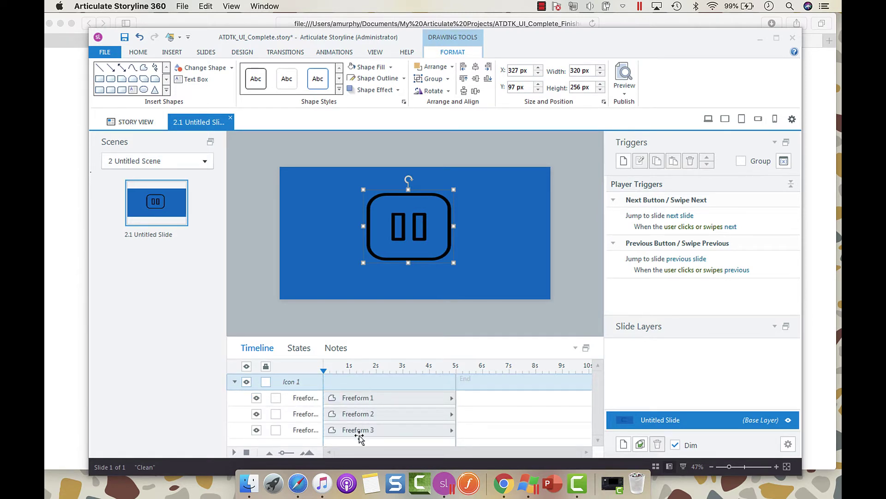
{"action": "left_click", "coordinate": [233, 382]}
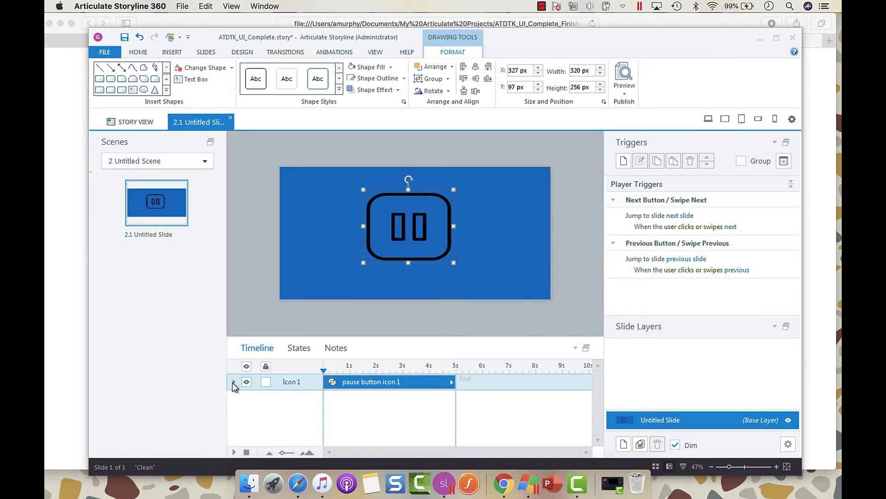
{"action": "left_click", "coordinate": [365, 194]}
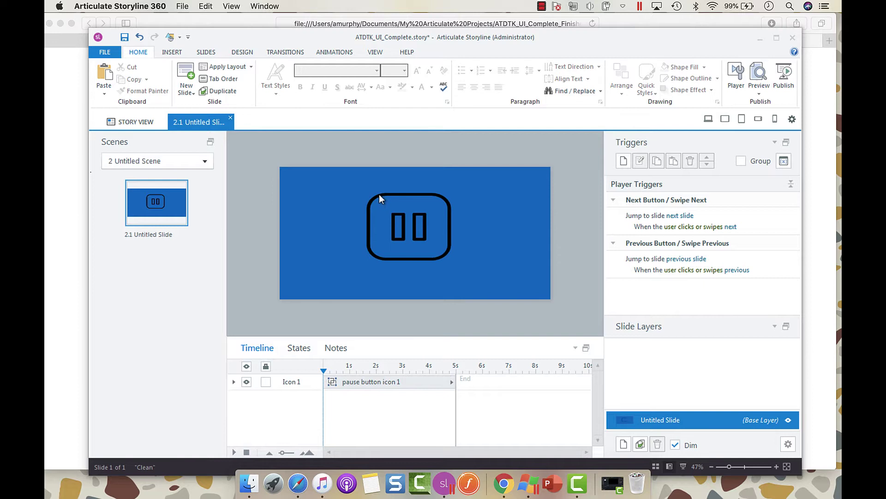
{"action": "left_click", "coordinate": [379, 195]}
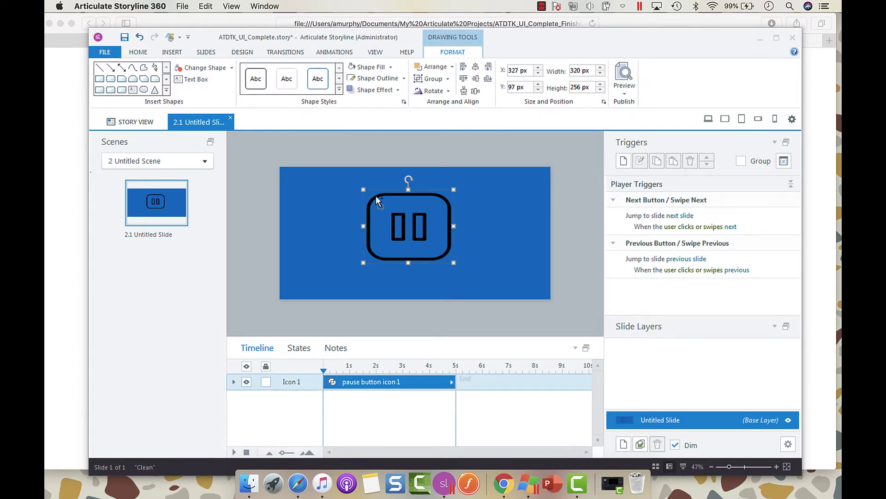
{"action": "key", "text": "Delete"}
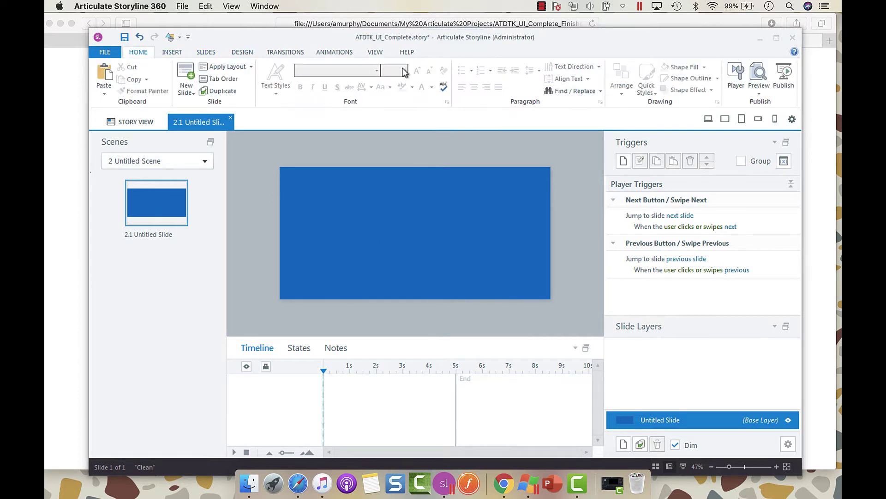
- Open Slide Master view, select the main master and its invisible pause button icon
{"action": "left_click", "coordinate": [374, 53]}
{"action": "left_click", "coordinate": [157, 88]}
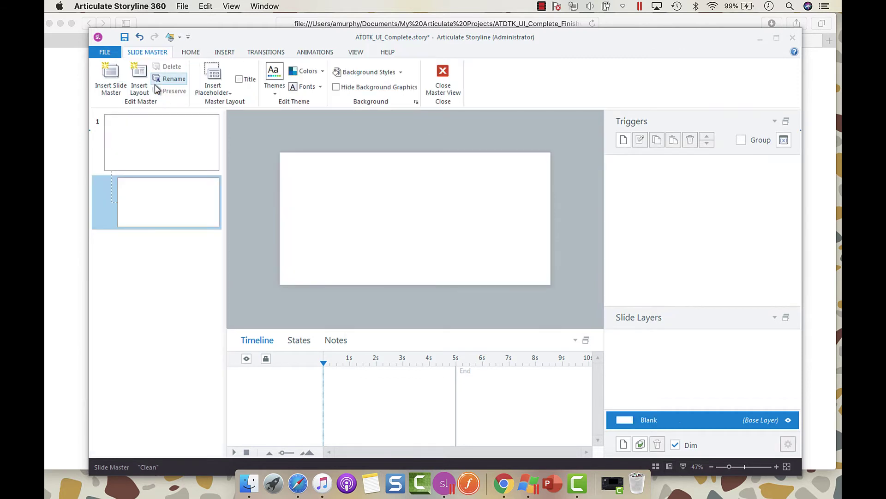
{"action": "left_click", "coordinate": [168, 152]}
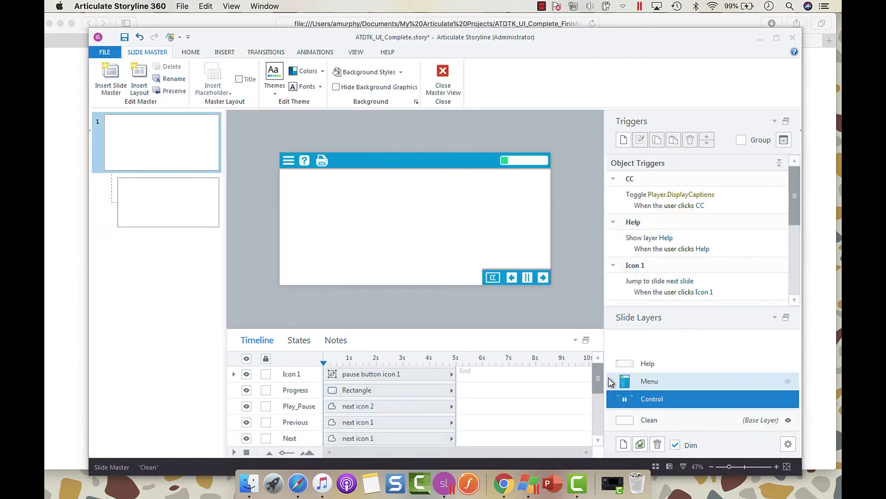
{"action": "left_click", "coordinate": [431, 213]}
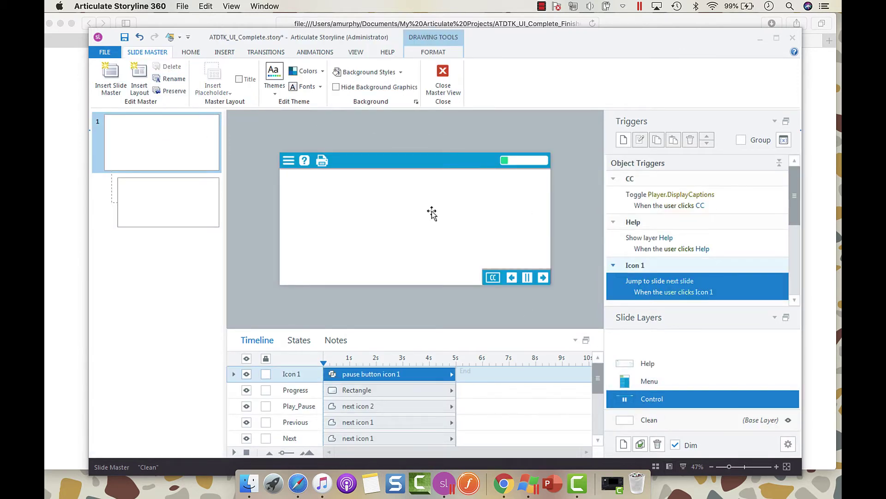
- Fill the pause icon black to reveal it, then change its fill to white
{"action": "left_click", "coordinate": [431, 53]}
{"action": "left_click", "coordinate": [576, 68]}
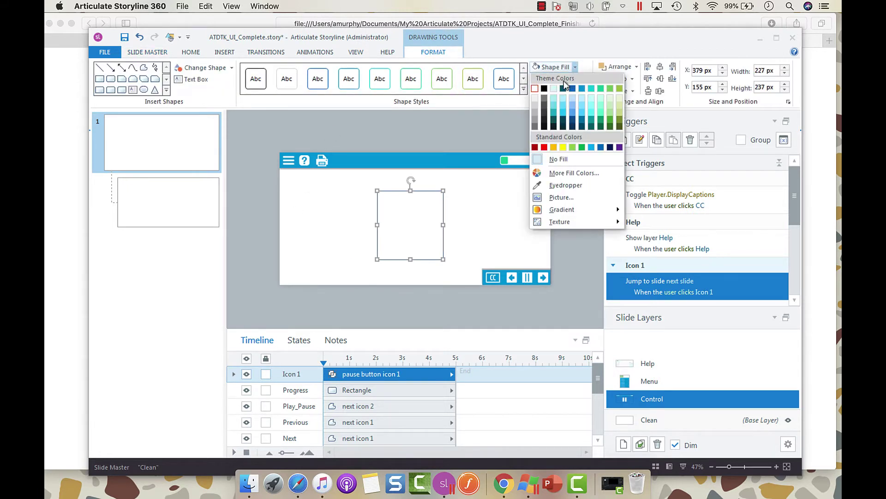
{"action": "left_click", "coordinate": [544, 89]}
{"action": "left_click", "coordinate": [588, 78]}
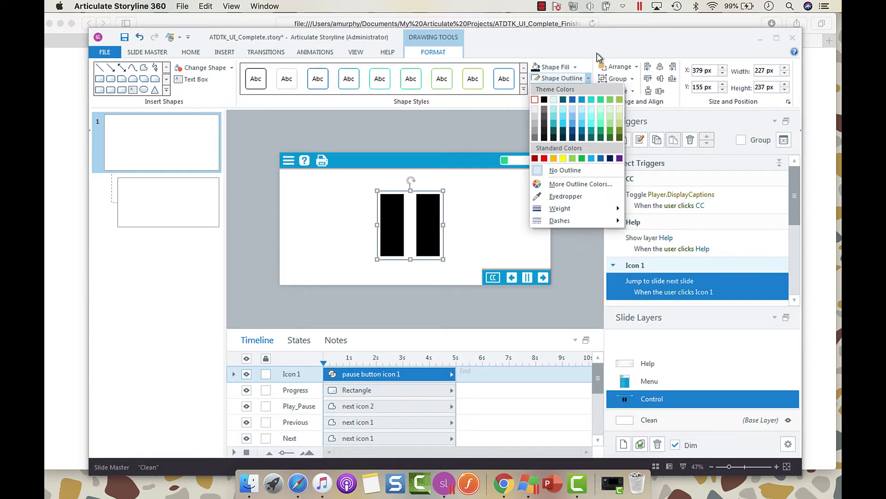
{"action": "left_click", "coordinate": [594, 66]}
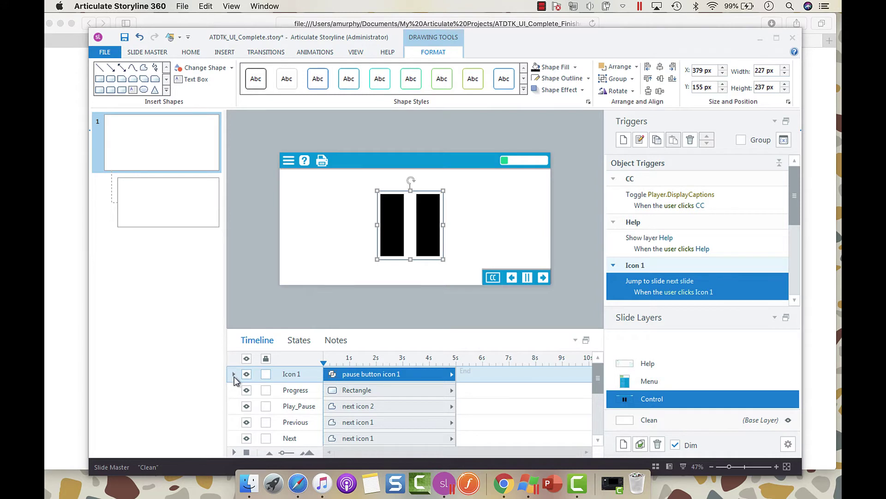
{"action": "left_click", "coordinate": [574, 67]}
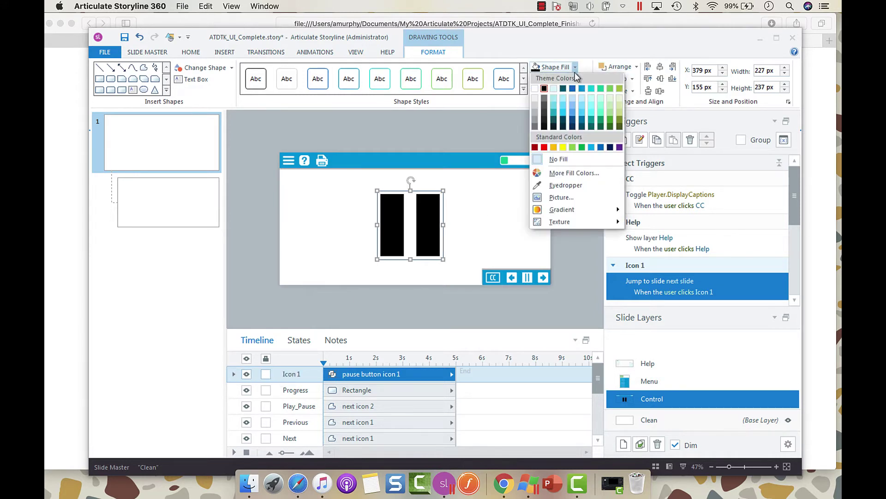
{"action": "left_click", "coordinate": [537, 92]}
{"action": "left_click", "coordinate": [156, 52]}
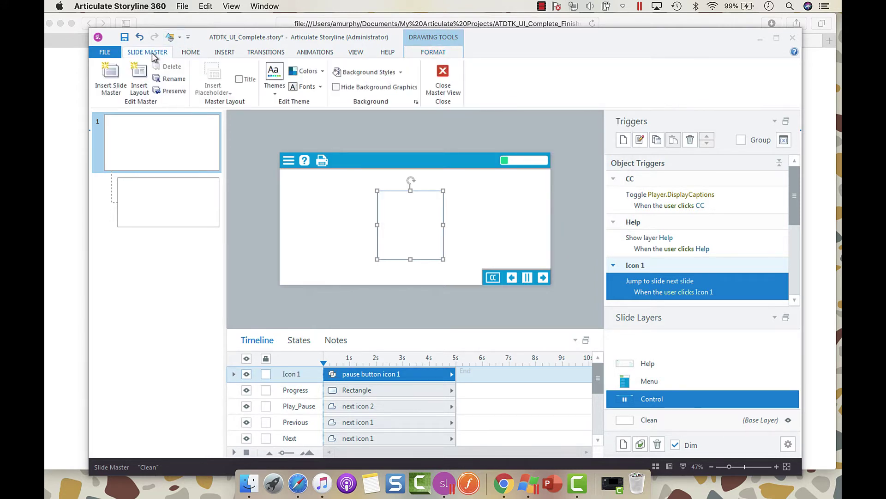
- Close Master View and preview just this slide to check the white pause icon
{"action": "left_click", "coordinate": [450, 88]}
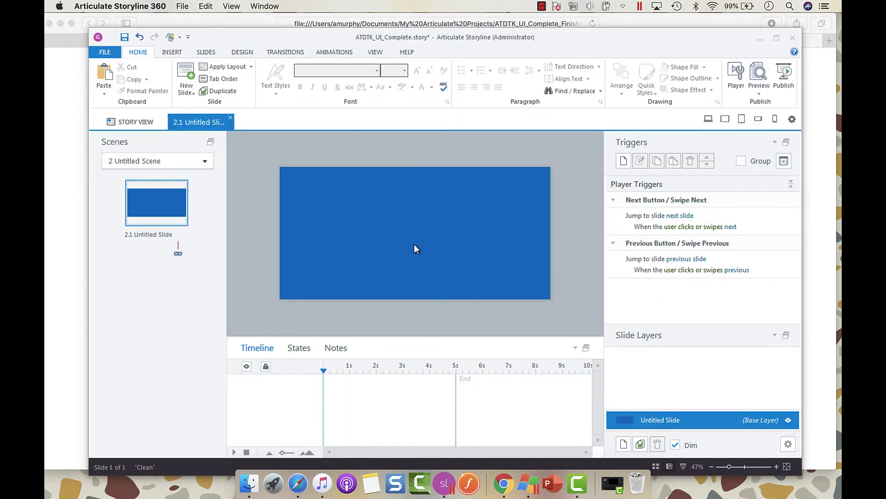
{"action": "left_click", "coordinate": [758, 96]}
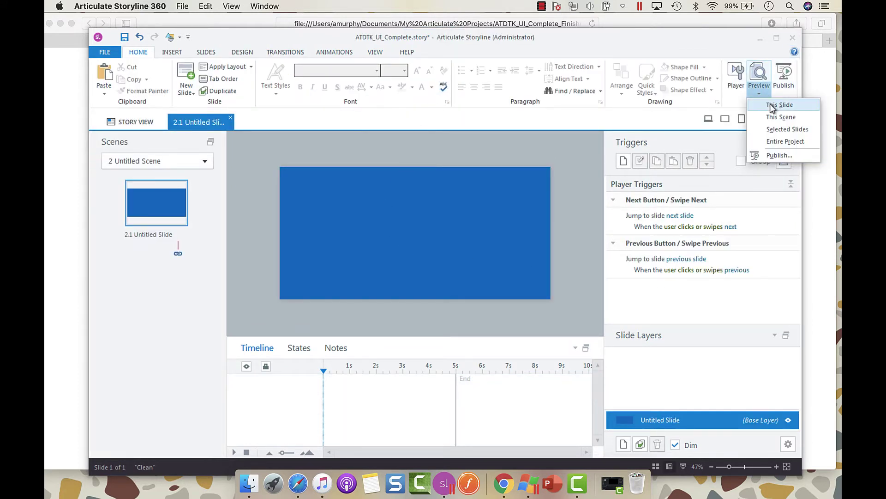
{"action": "left_click", "coordinate": [772, 103]}
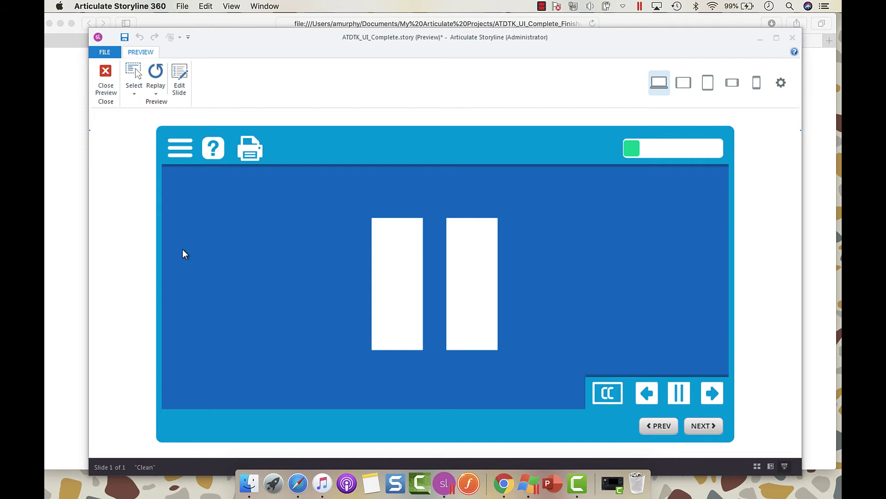
- Close the preview, reopen Slide Master view and select the master's pause icon
{"action": "left_click", "coordinate": [107, 91]}
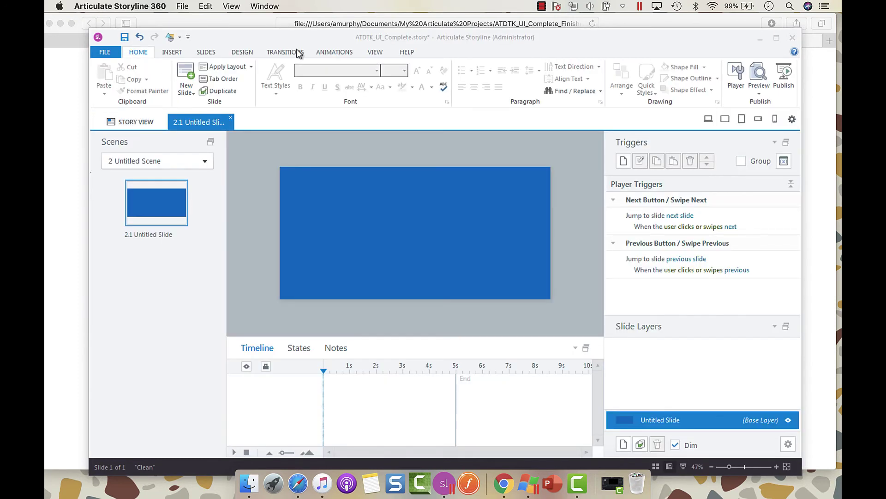
{"action": "left_click", "coordinate": [374, 54]}
{"action": "left_click", "coordinate": [147, 79]}
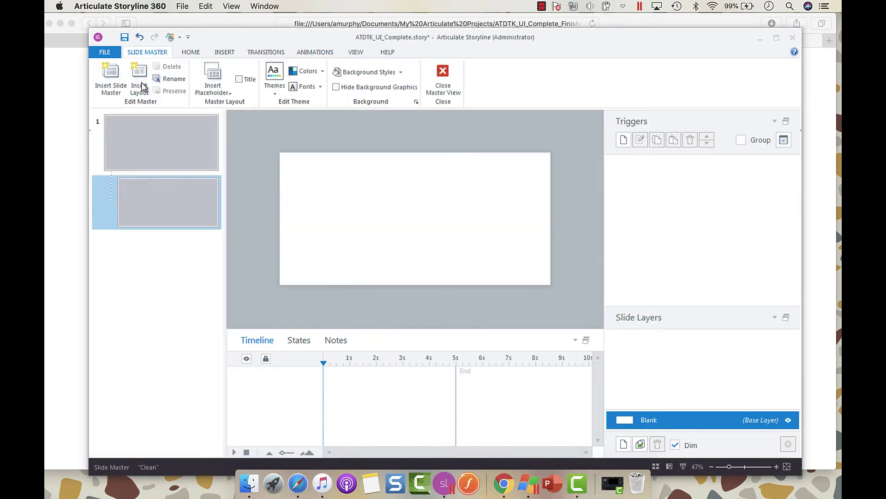
{"action": "left_click", "coordinate": [160, 151]}
{"action": "left_click", "coordinate": [403, 221]}
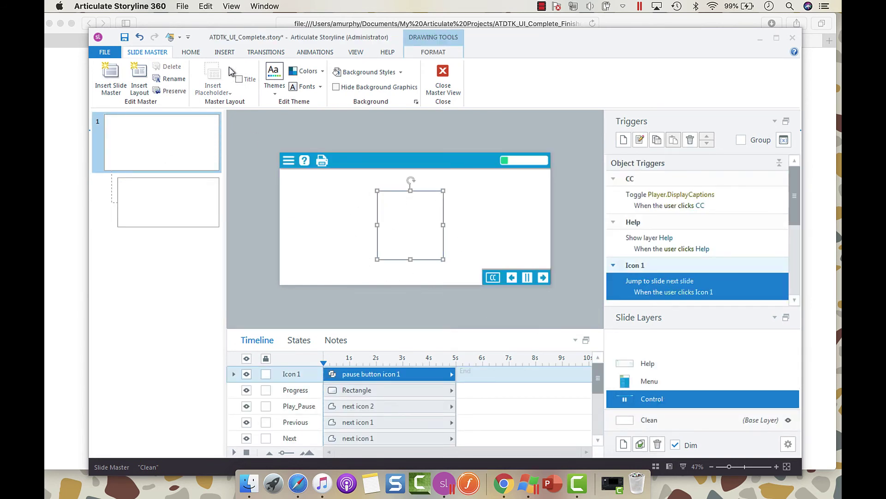
- Show States, select the left bar Freeform 4 and edit its states
{"action": "left_click", "coordinate": [297, 341]}
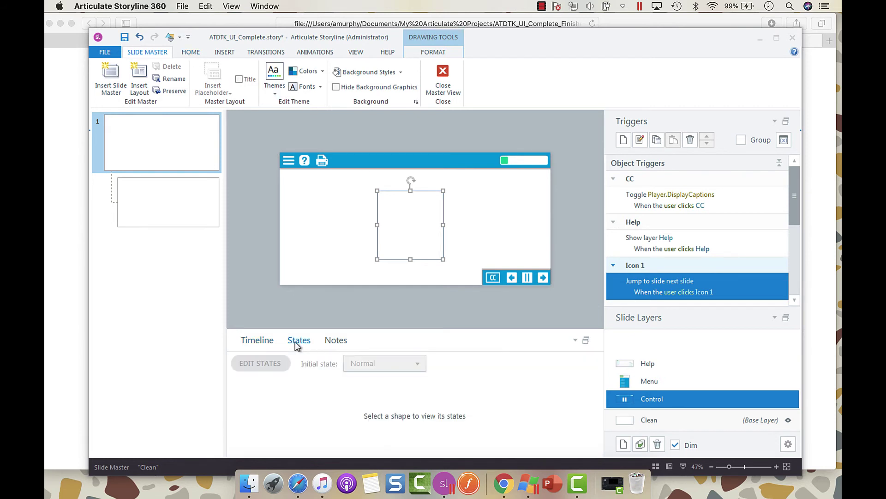
{"action": "left_click", "coordinate": [403, 236]}
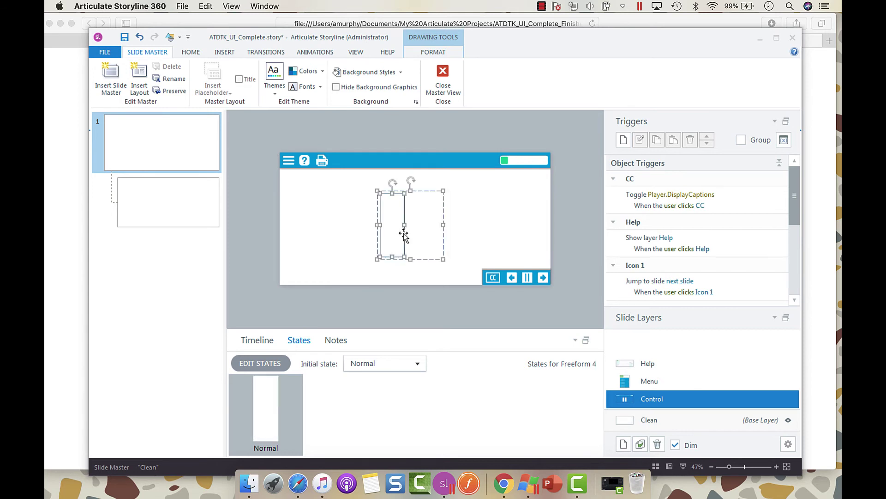
{"action": "double_click", "coordinate": [271, 417]}
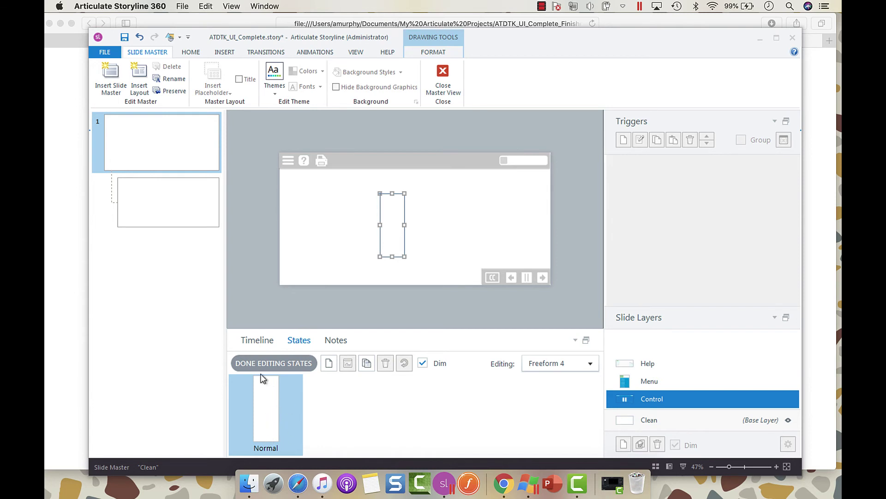
- Draw a rectangle covering the pause icon in Freeform 4's Normal state
{"action": "left_click", "coordinate": [191, 53]}
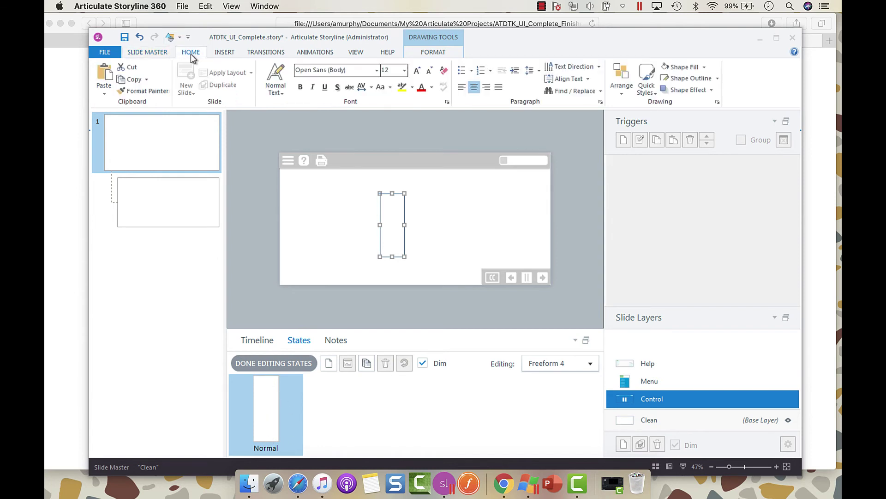
{"action": "left_click", "coordinate": [213, 54]}
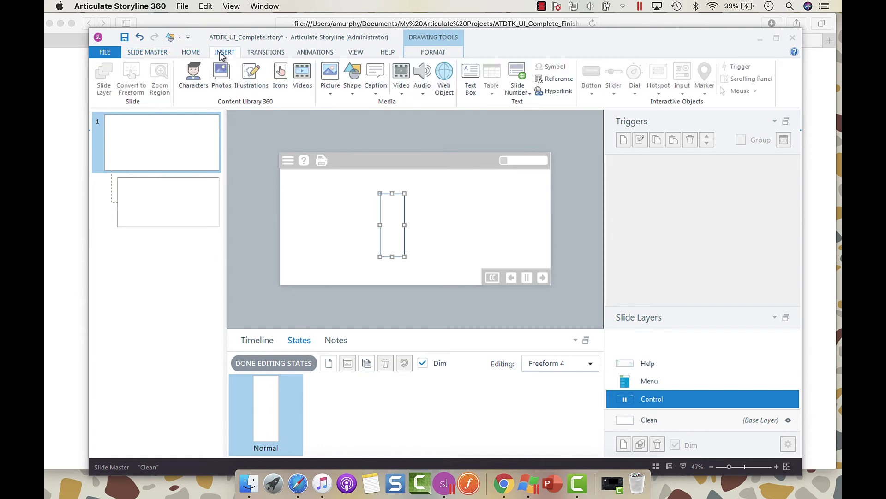
{"action": "left_click", "coordinate": [352, 94]}
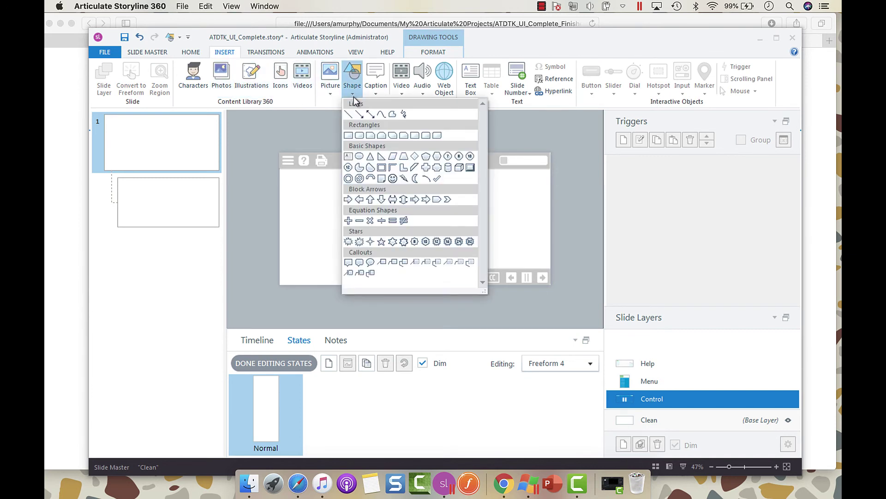
{"action": "left_click", "coordinate": [351, 135]}
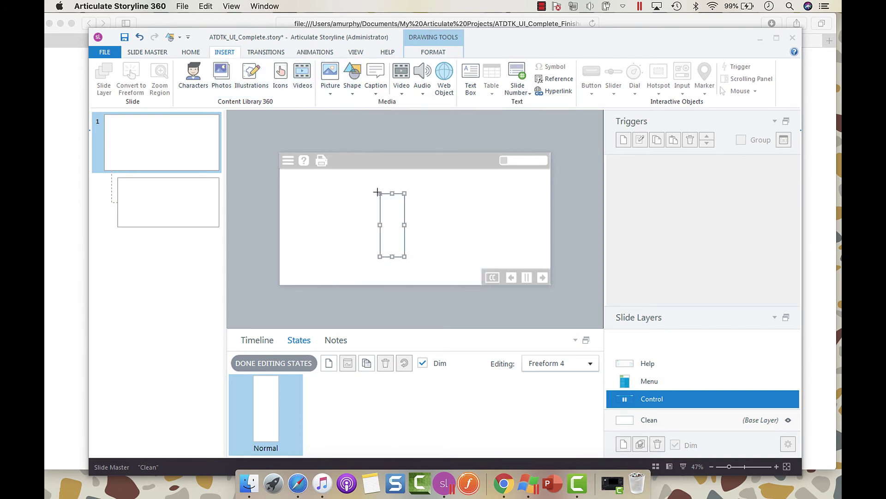
{"action": "left_click_drag", "start_coordinate": [377, 191], "coordinate": [450, 261]}
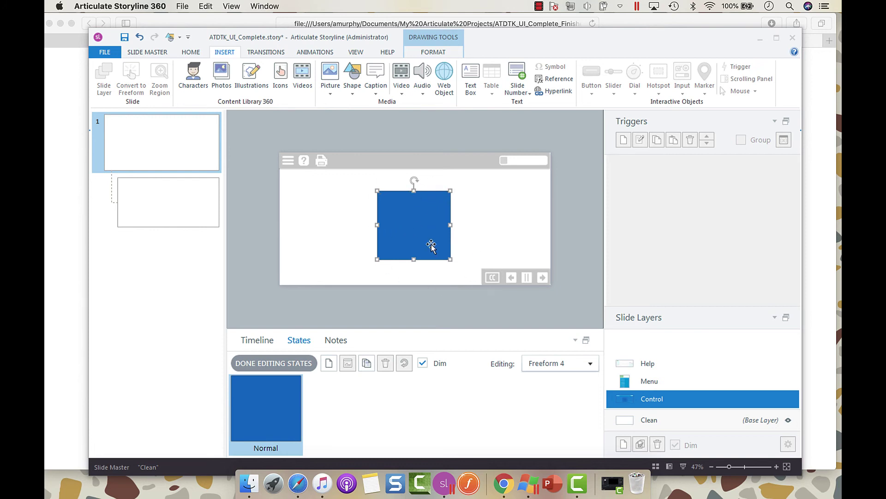
- Give the rectangle no outline and a white fill
{"action": "left_click", "coordinate": [441, 53]}
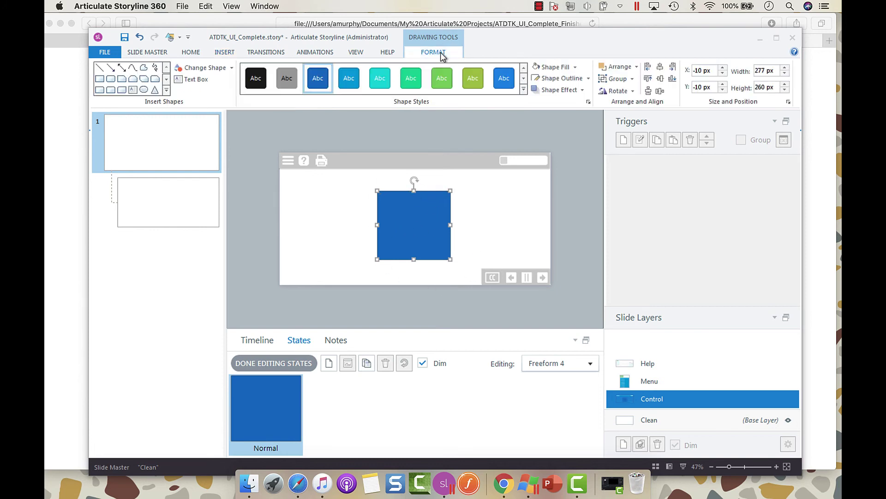
{"action": "left_click", "coordinate": [575, 68]}
{"action": "left_click", "coordinate": [587, 66]}
{"action": "left_click", "coordinate": [590, 80]}
{"action": "left_click", "coordinate": [537, 173]}
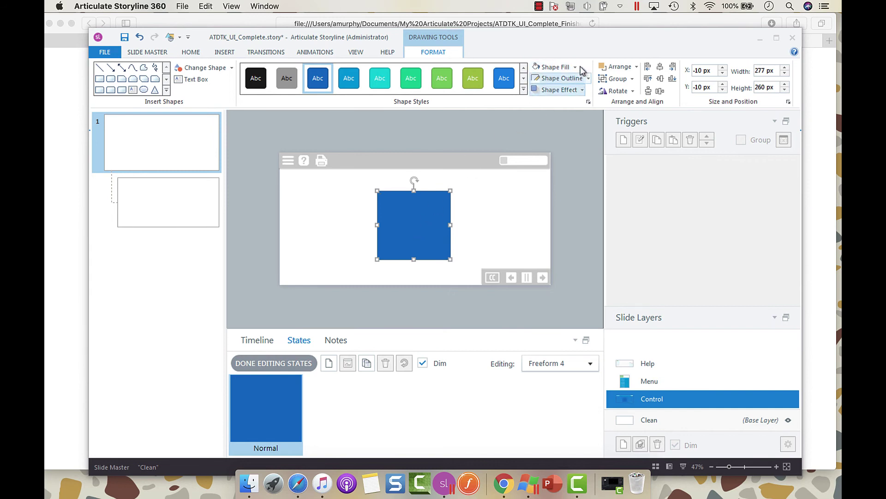
{"action": "left_click", "coordinate": [561, 70]}
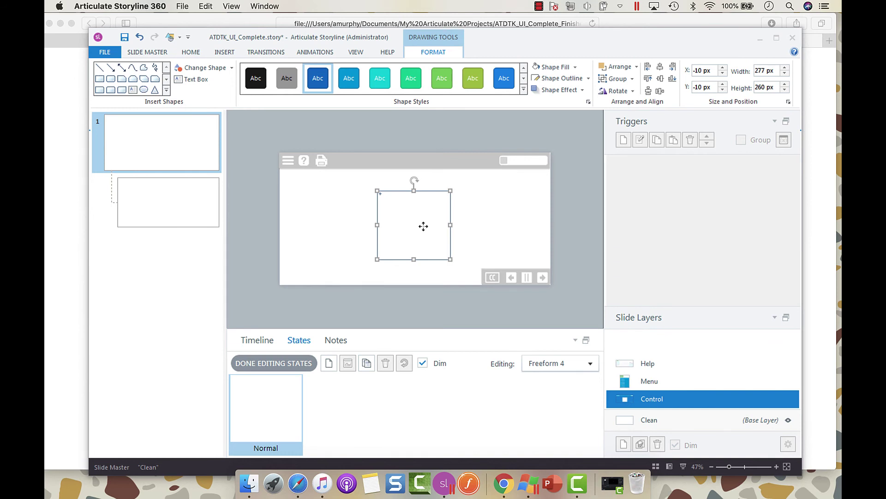
- Set the rectangle's fill transparency to 99% in Format Shape, then finish editing states
{"action": "right_click", "coordinate": [423, 226]}
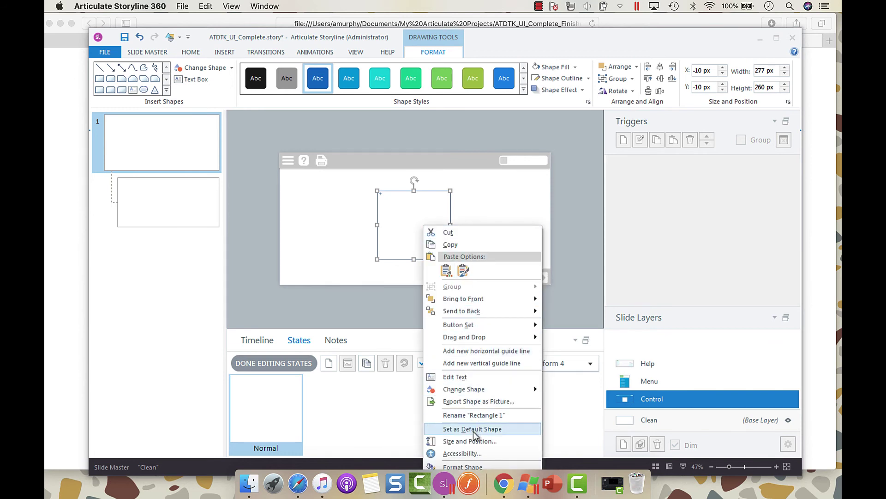
{"action": "left_click", "coordinate": [473, 467]}
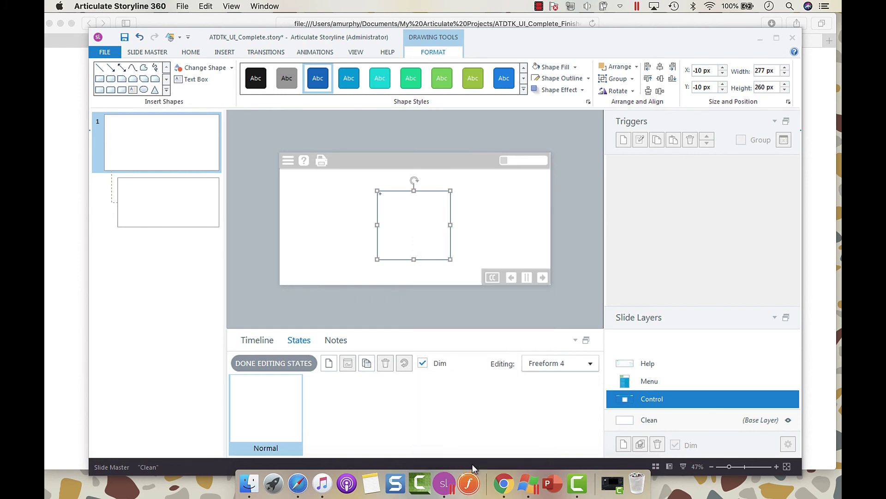
{"action": "left_click_drag", "start_coordinate": [448, 247], "coordinate": [500, 251]}
{"action": "double_click", "coordinate": [535, 246]}
{"action": "type", "text": "99"}
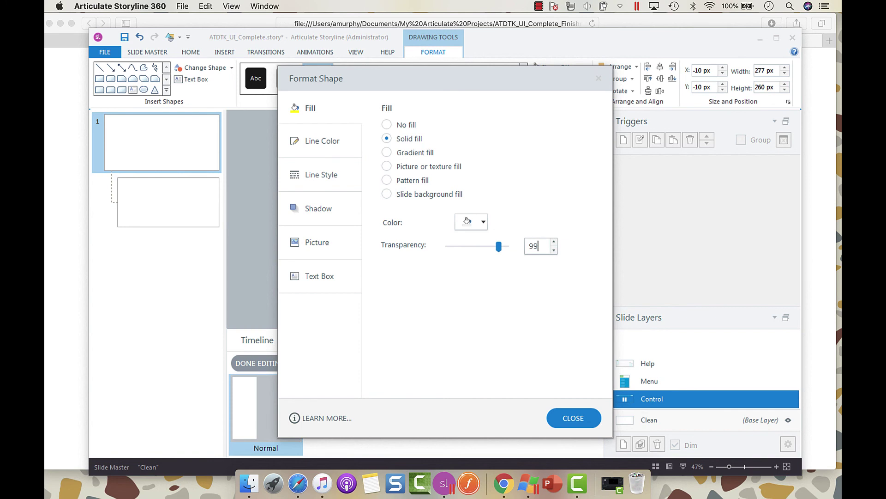
{"action": "left_click", "coordinate": [573, 417]}
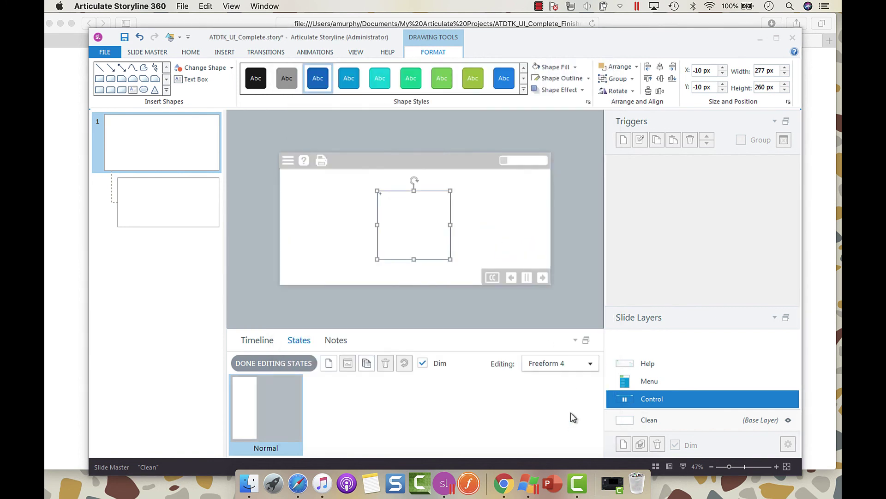
{"action": "left_click", "coordinate": [281, 361]}
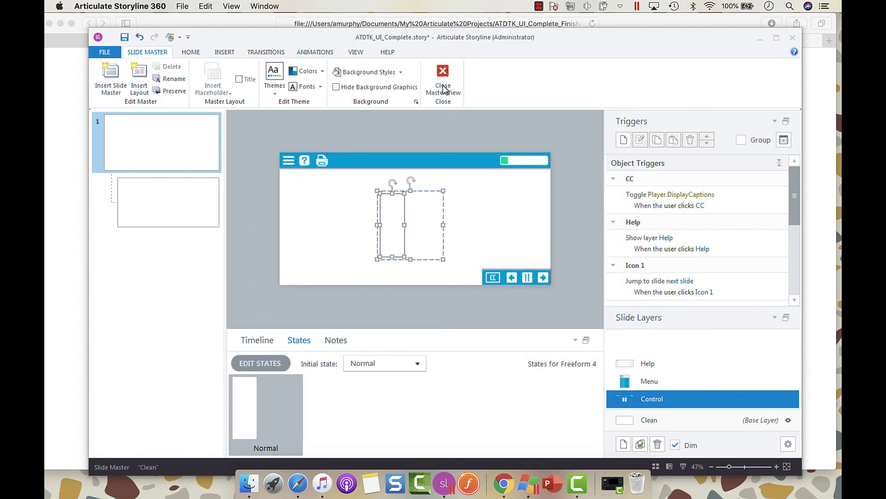
- Close Master View and preview the current slide with the updated pause button
{"action": "left_click", "coordinate": [443, 84]}
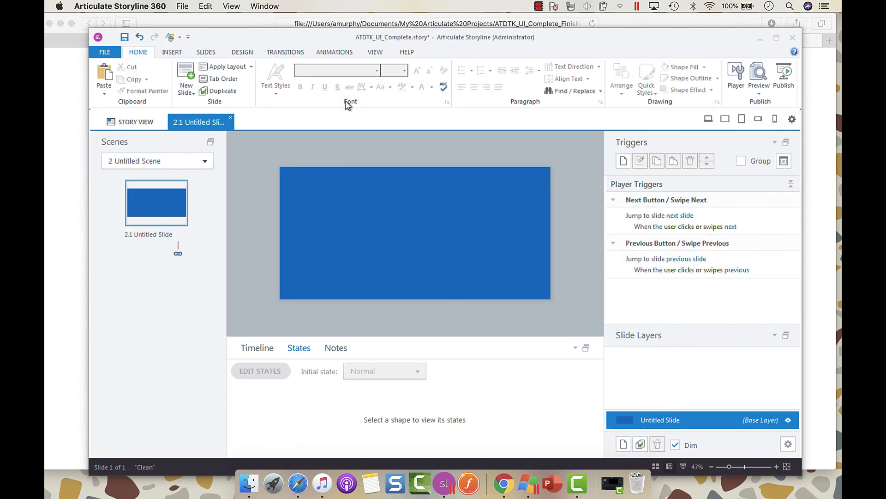
{"action": "left_click", "coordinate": [760, 92]}
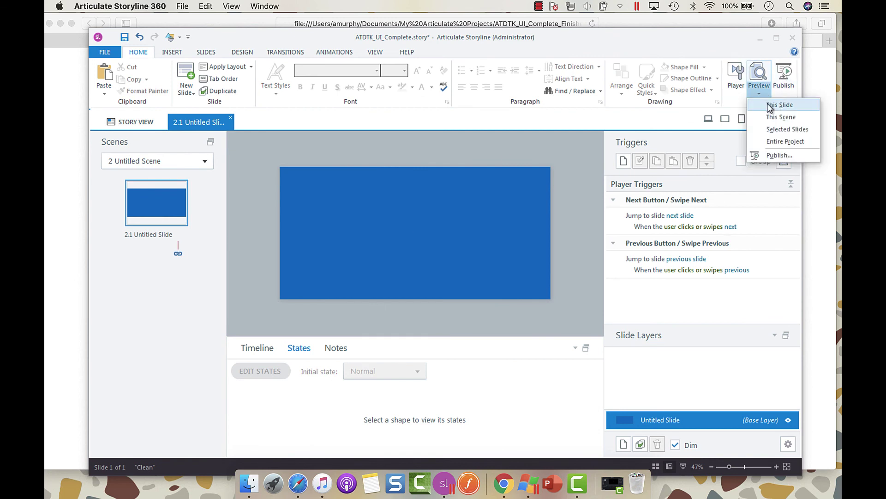
{"action": "left_click", "coordinate": [769, 104]}
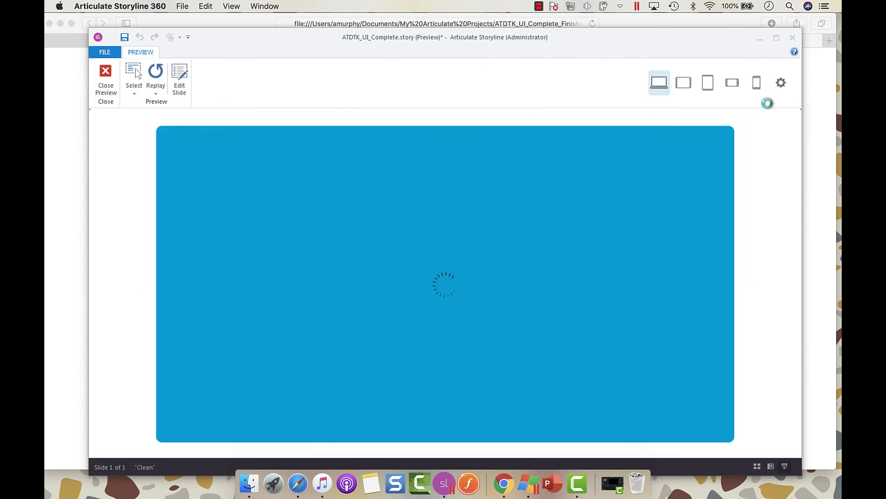